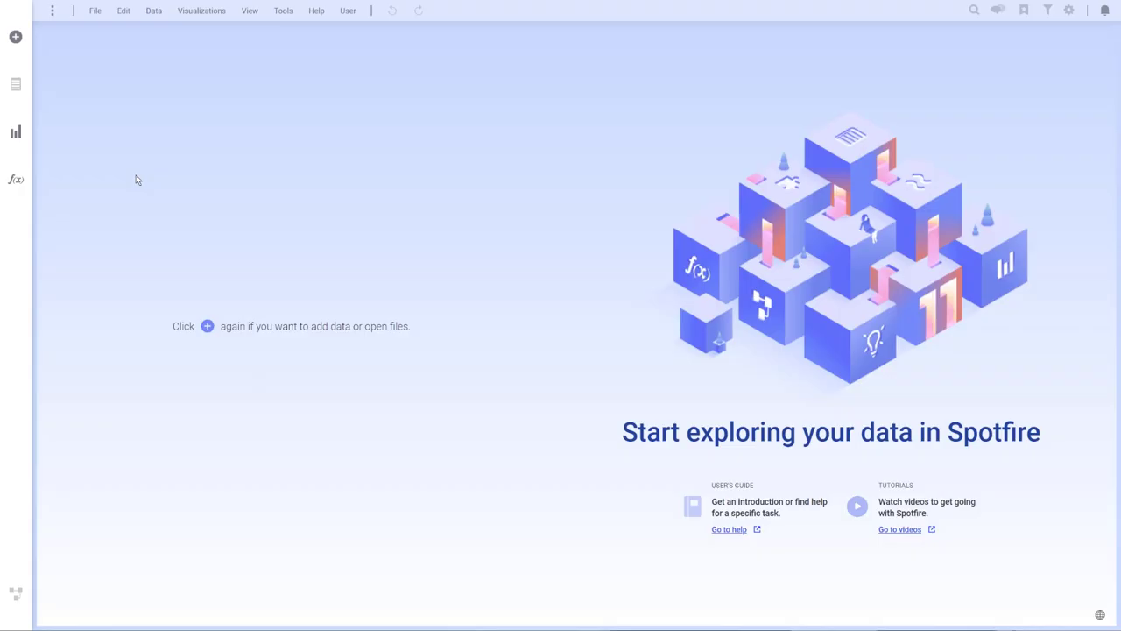
- Search the data catalog for 'employees' and select the Employees and Orders table
left_click(15, 37)
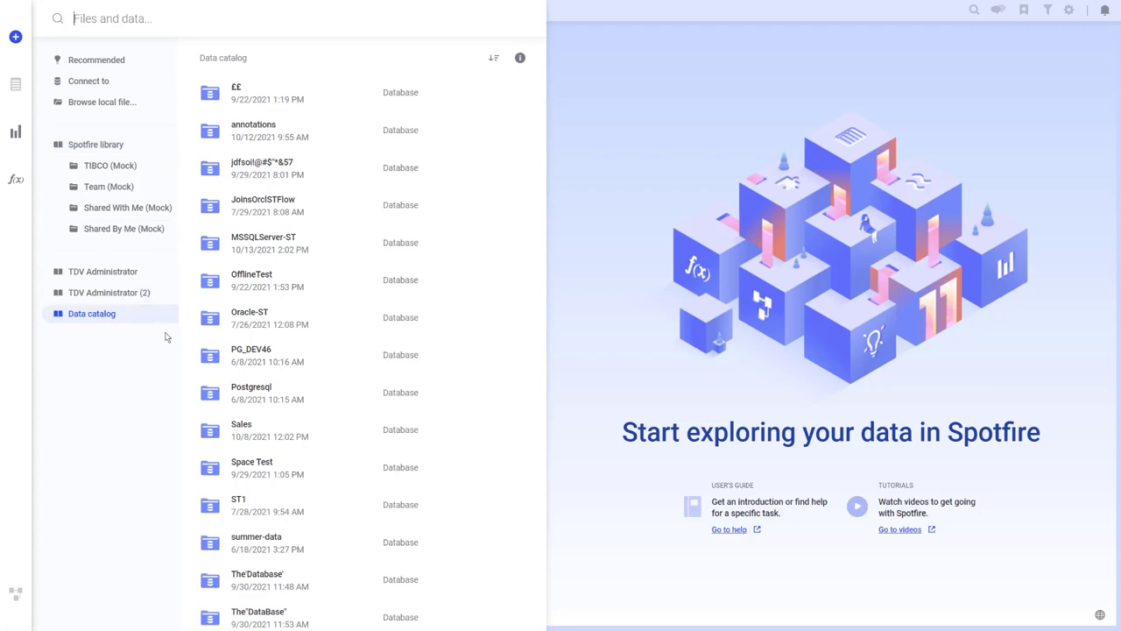
left_click(252, 429)
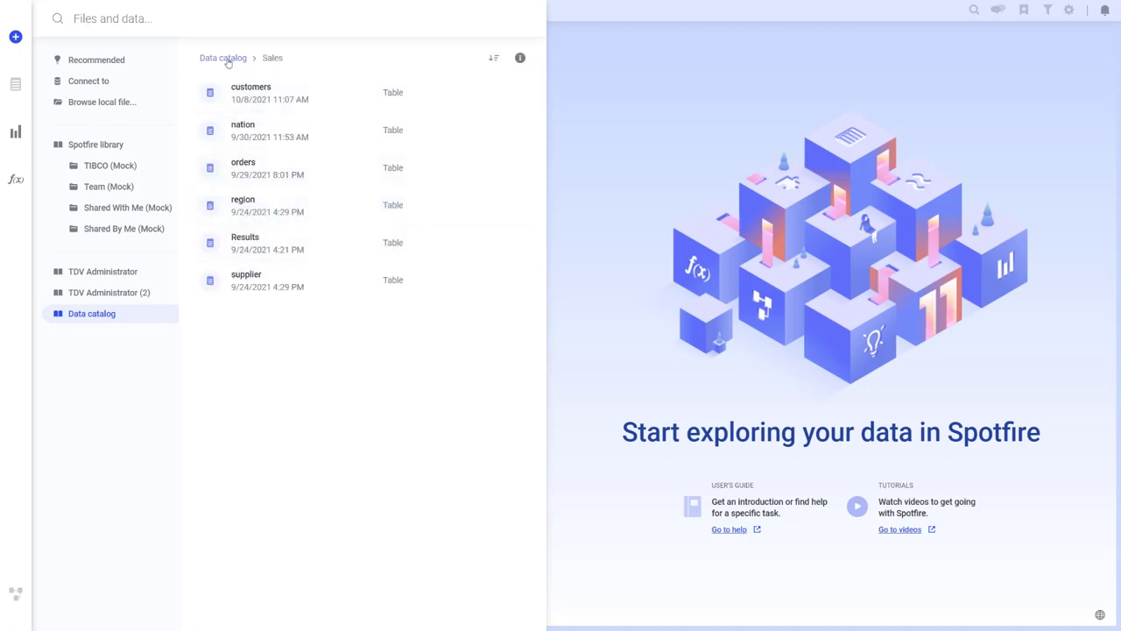
left_click(223, 57)
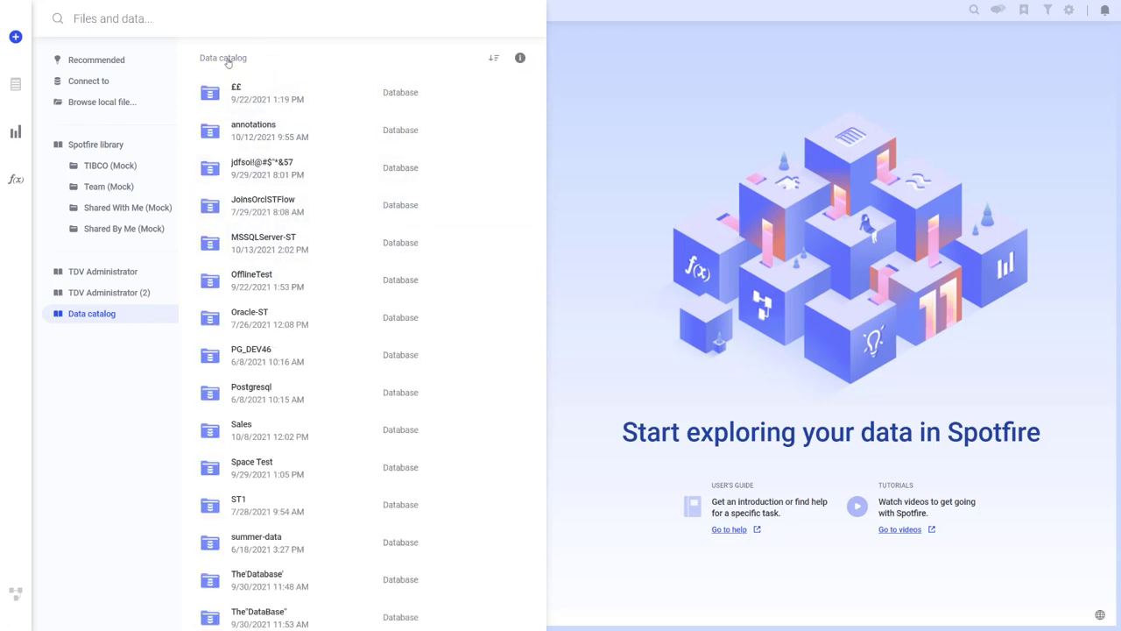
left_click(95, 19)
type("employees")
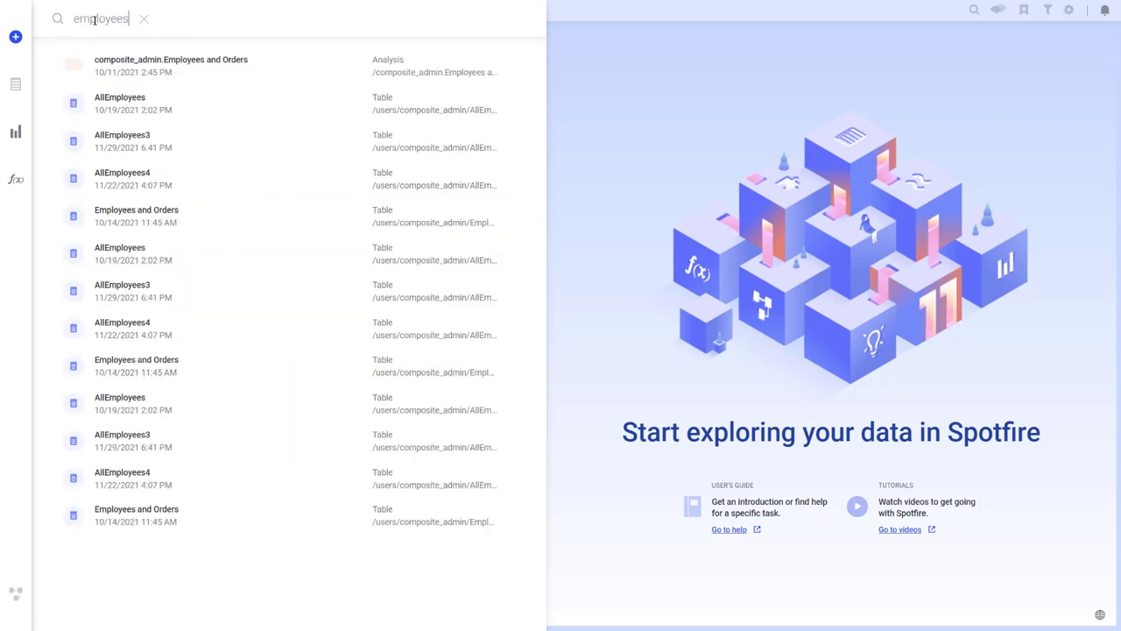
left_click(134, 220)
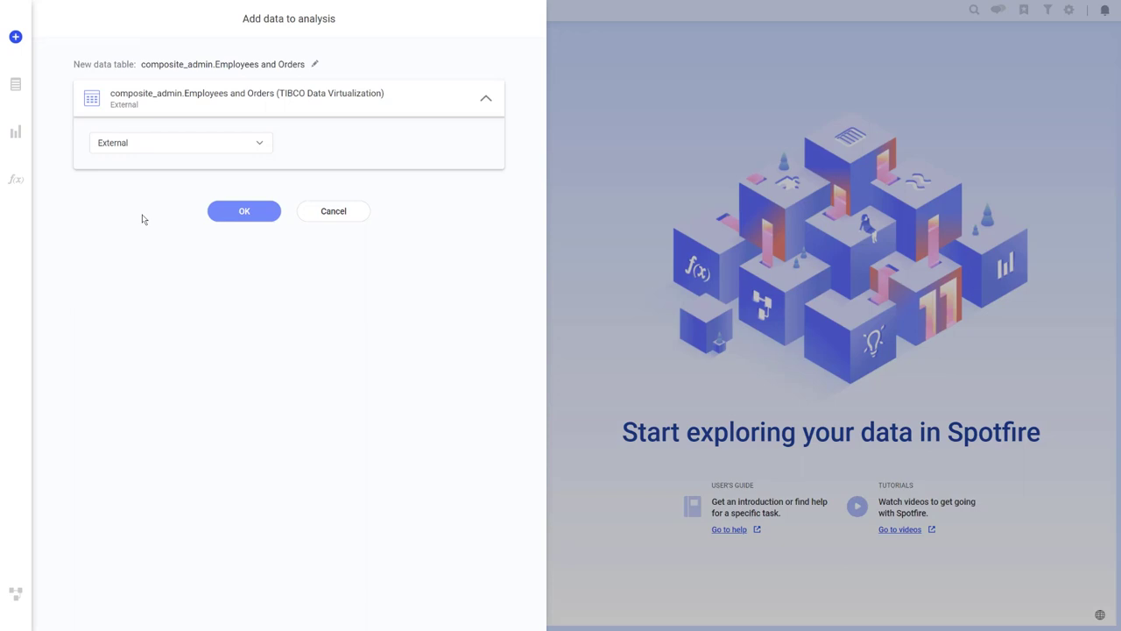
- Add the Employees and Orders data and start a bar chart visualization
left_click(251, 213)
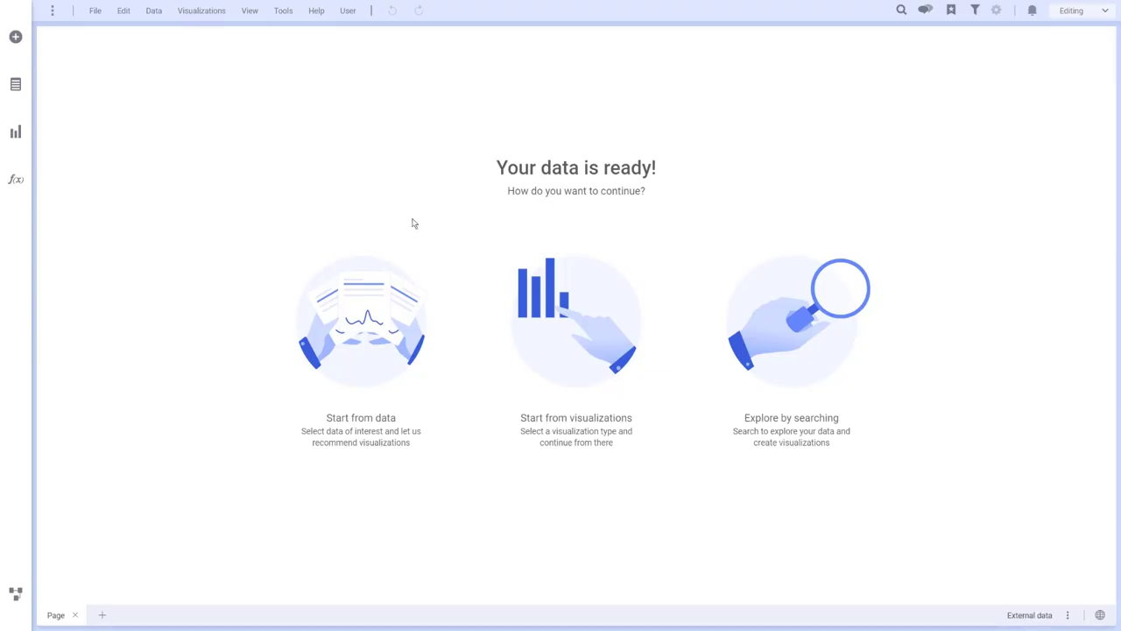
left_click(568, 306)
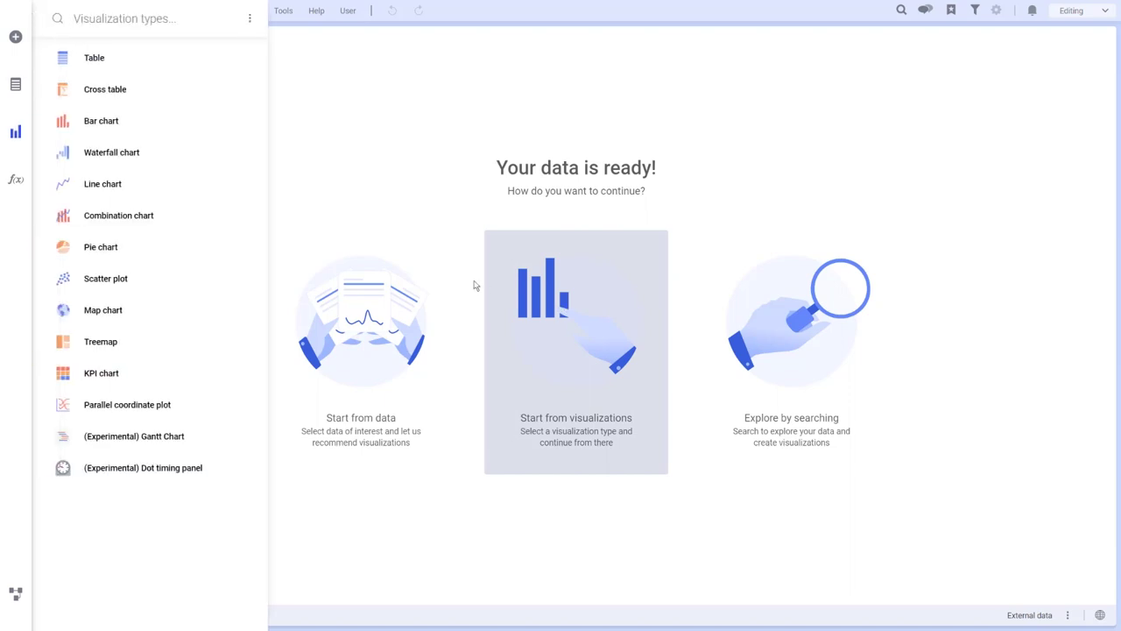
left_click(149, 128)
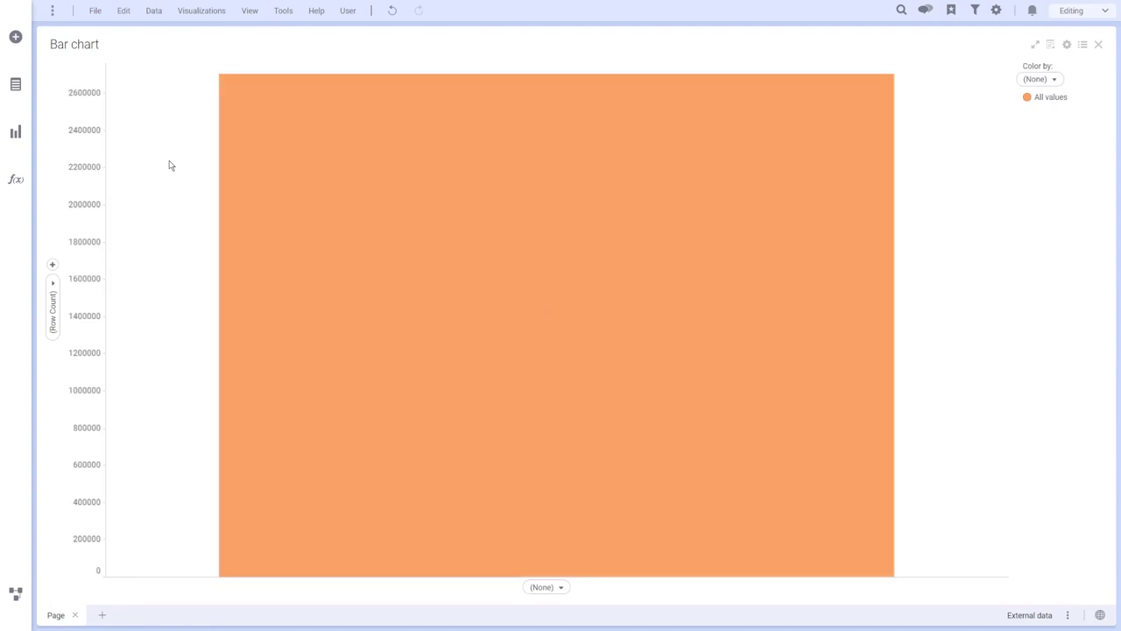
- Set the bar chart's category axis to customerid
left_click(562, 588)
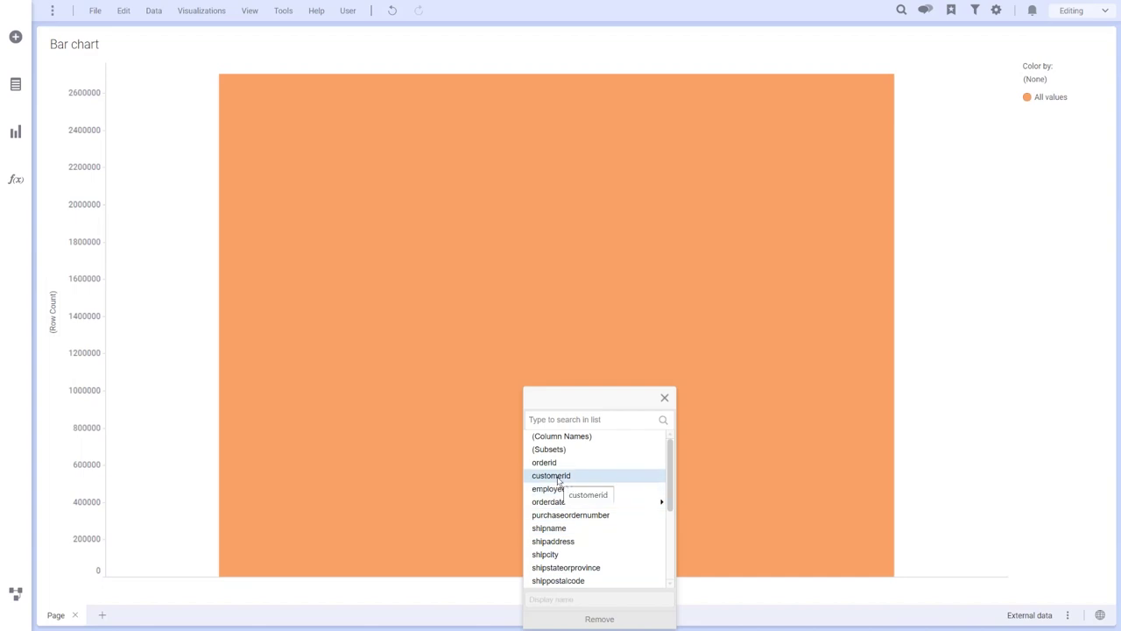
left_click(557, 478)
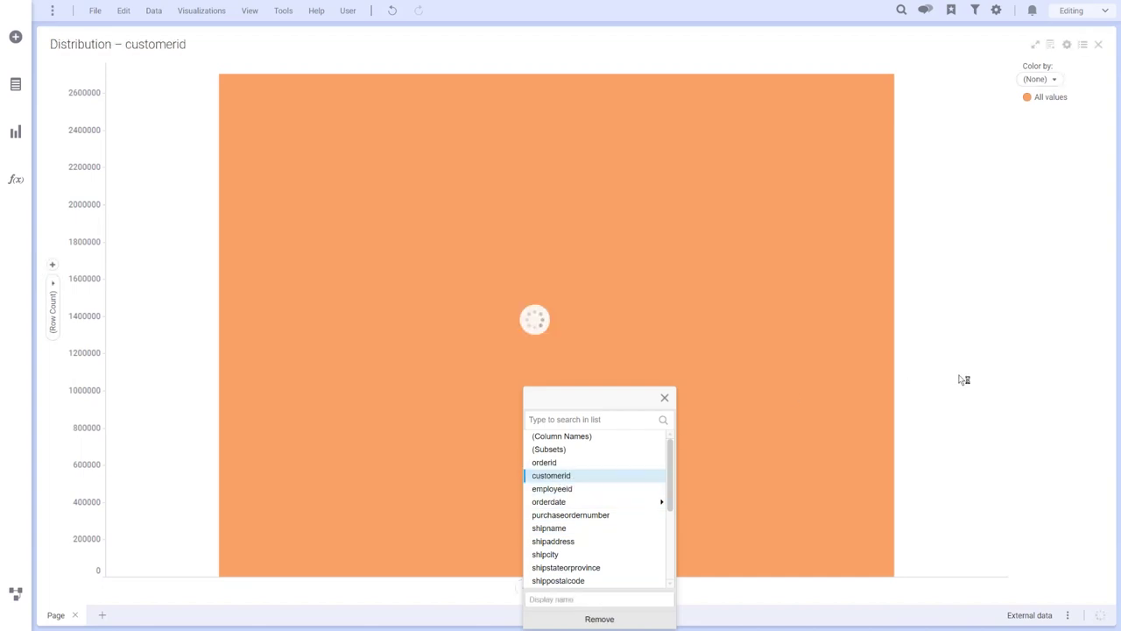
left_click(960, 380)
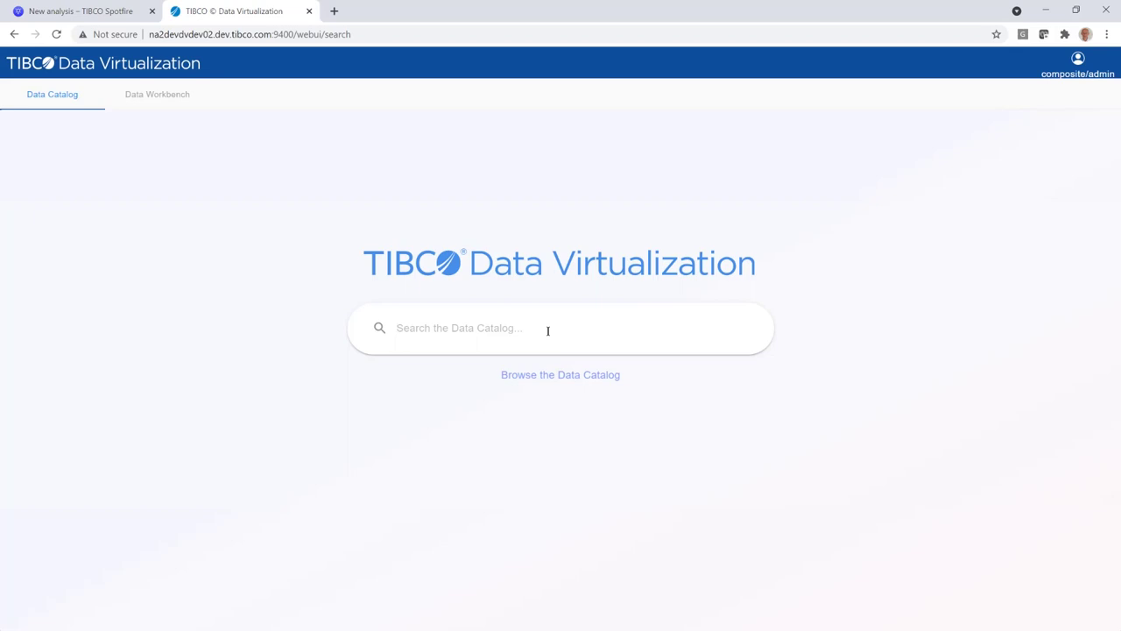
- Find CompanyEmployees via an 'Employees' catalog search and start a flow from CurrentEmployees and FormerEmployees
type("Employees")
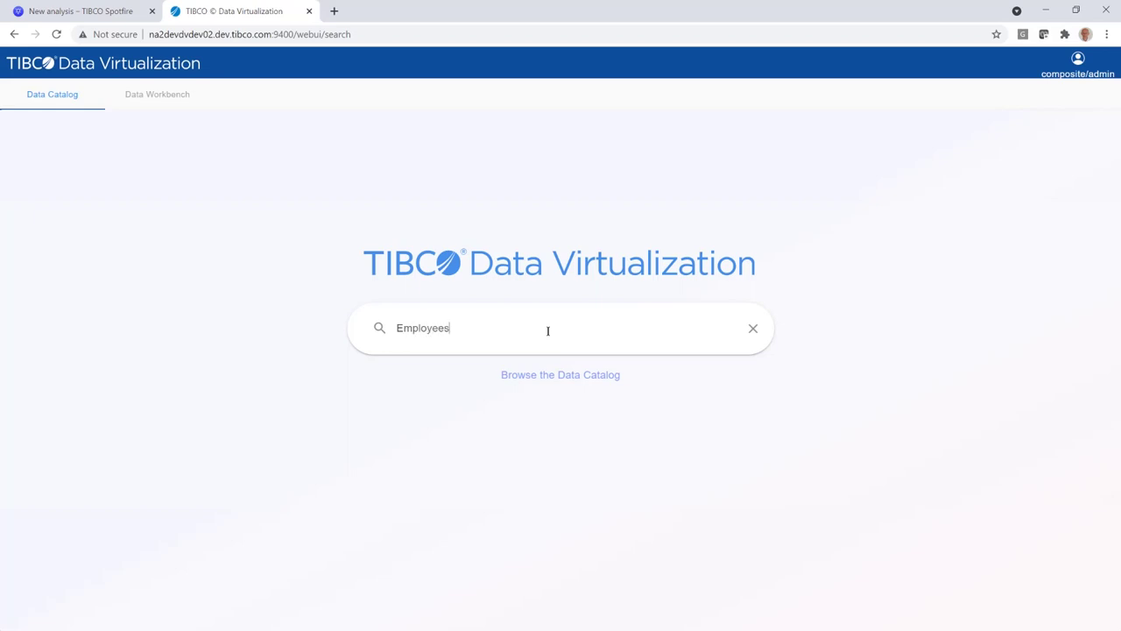
key("Return")
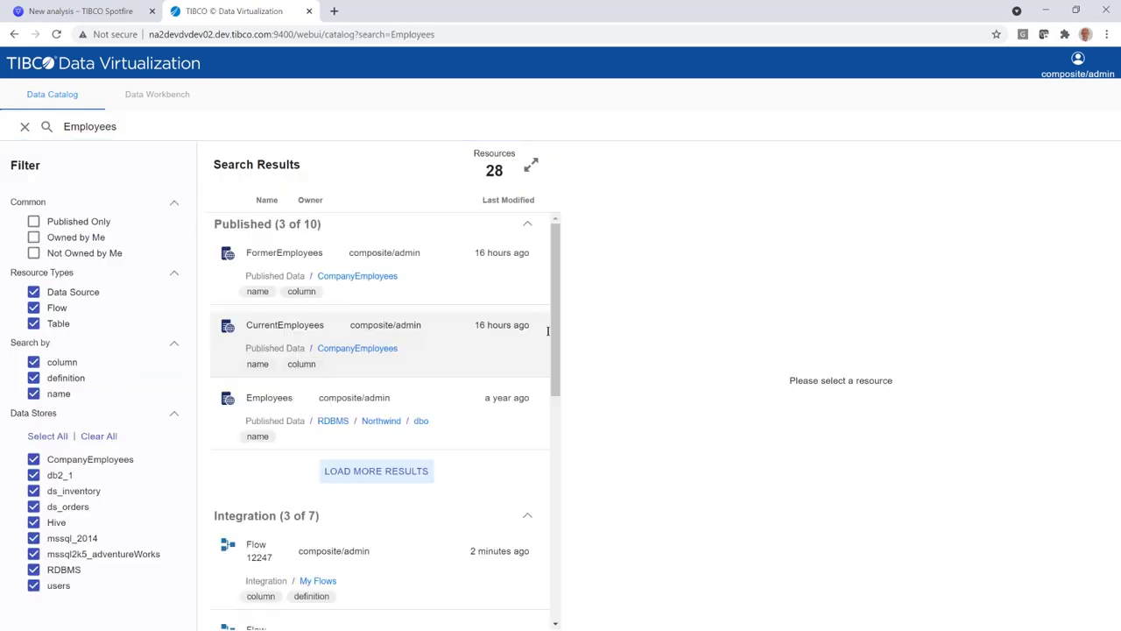
left_click(375, 277)
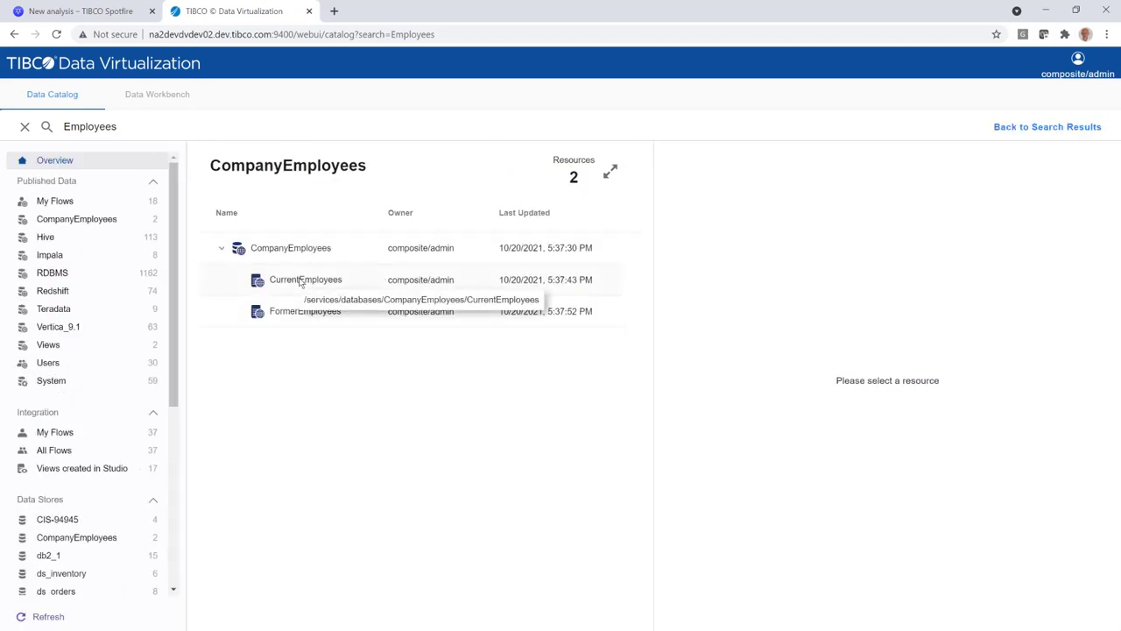
left_click(303, 280)
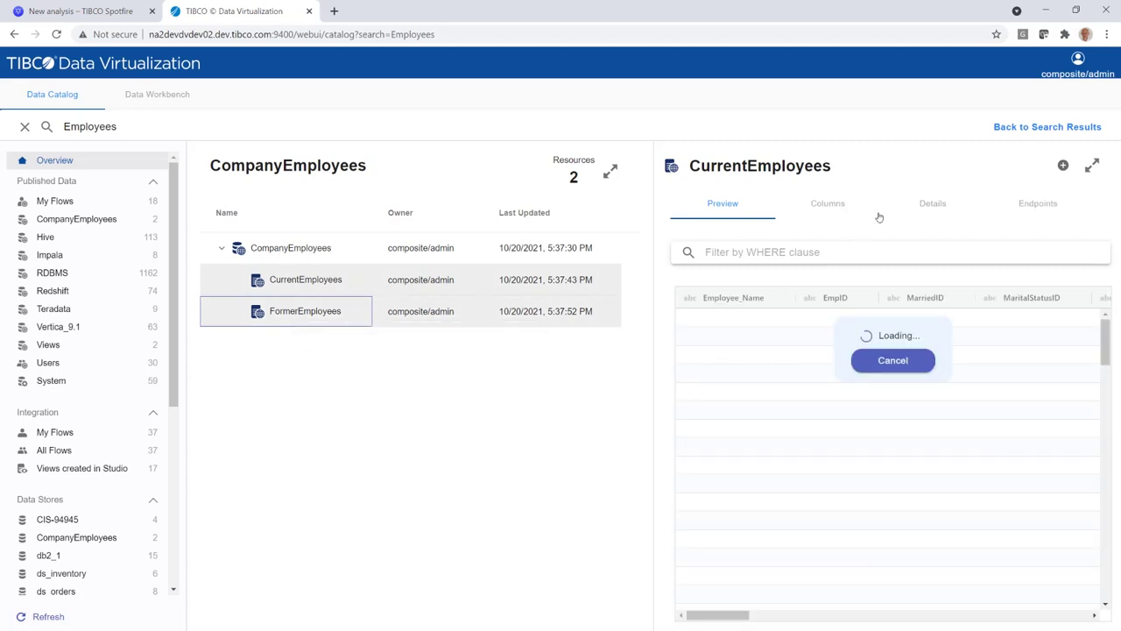
left_click(1064, 166)
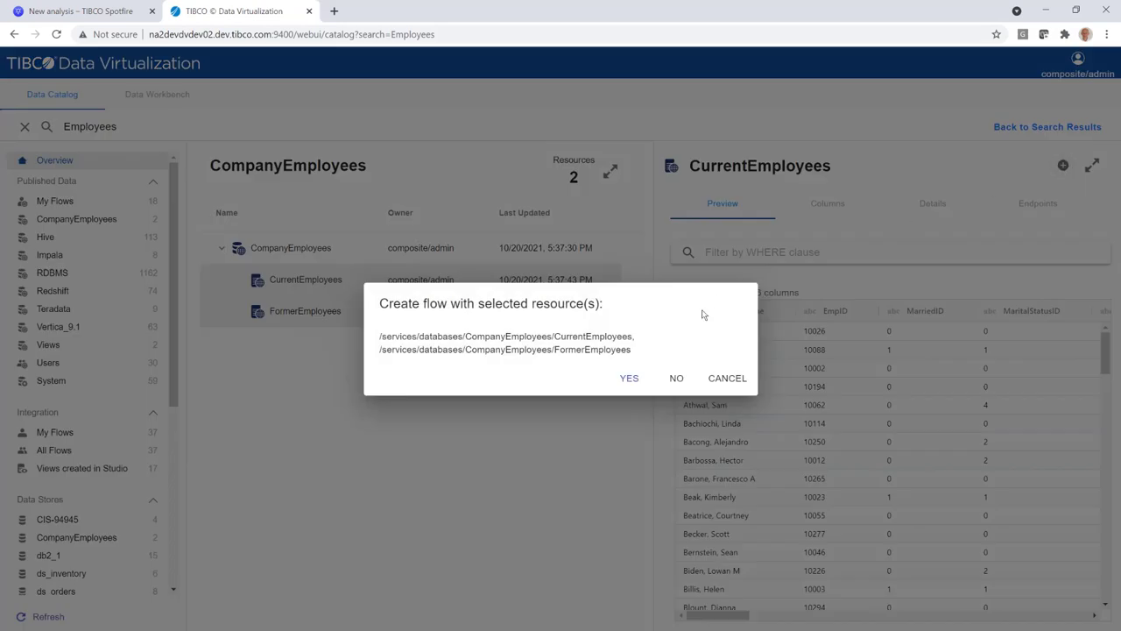
- Build a SQL union flow combining CurrentEmployees and FormerEmployees
left_click(630, 378)
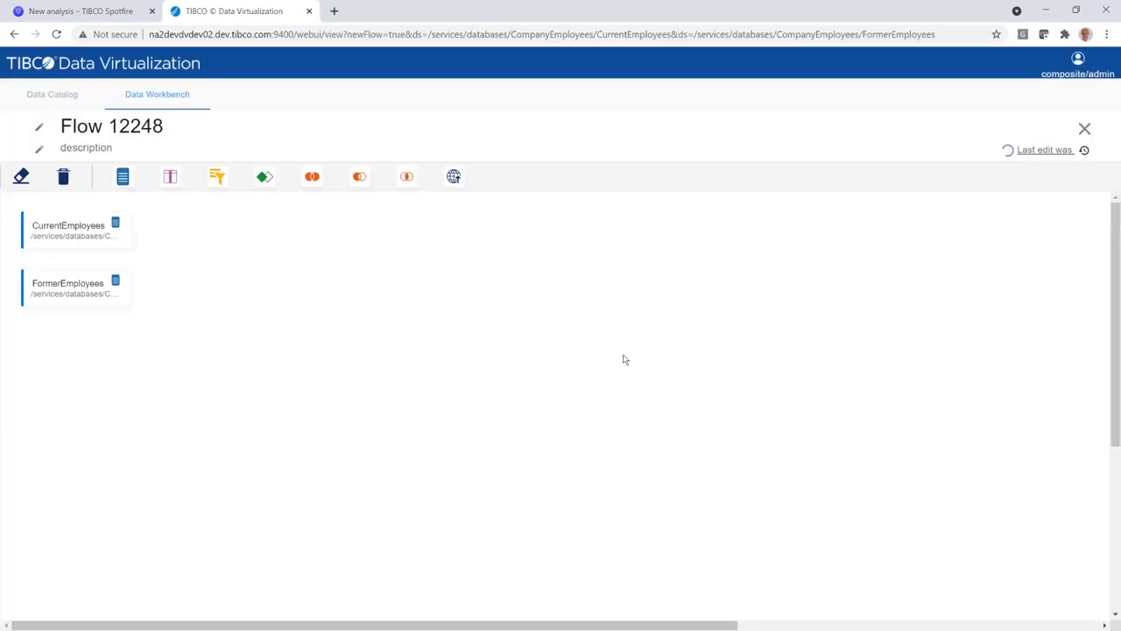
left_click(308, 187)
left_click_drag(302, 192, 130, 282)
left_click(177, 232)
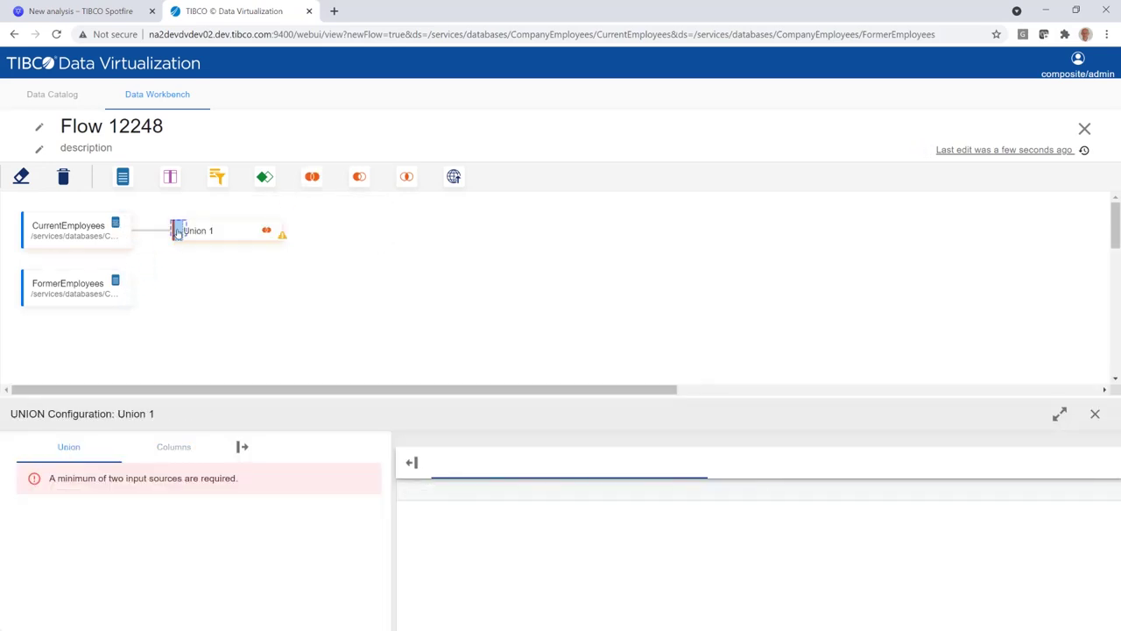
- Rename the flow to AllEmployees
double_click(152, 133)
left_click_drag(147, 130, 23, 125)
type("AllEmployees")
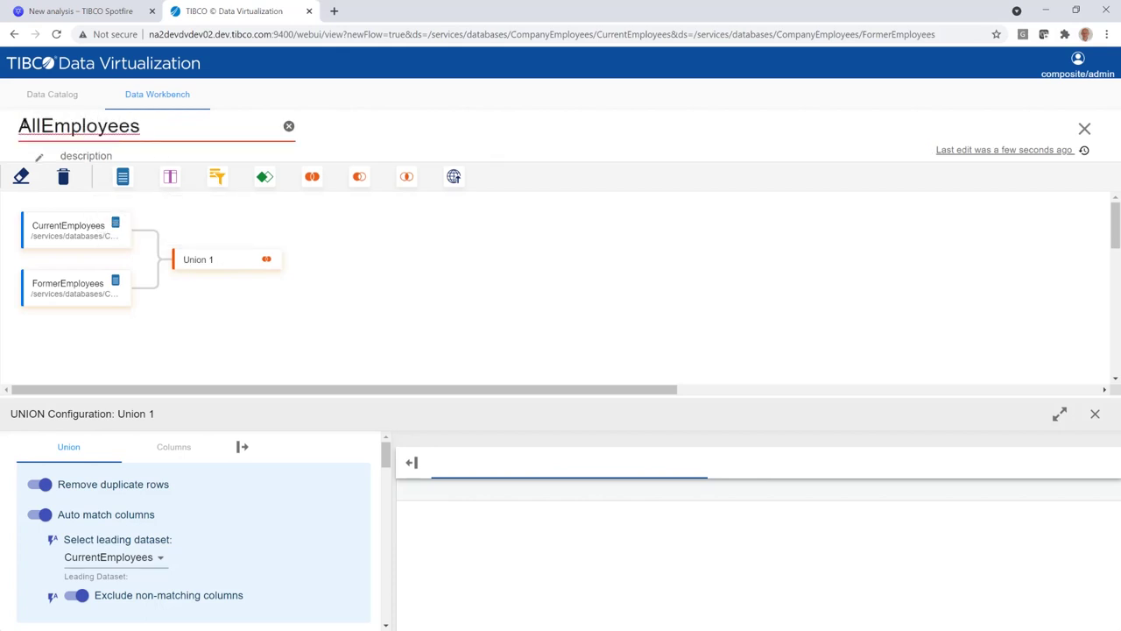
key("Return")
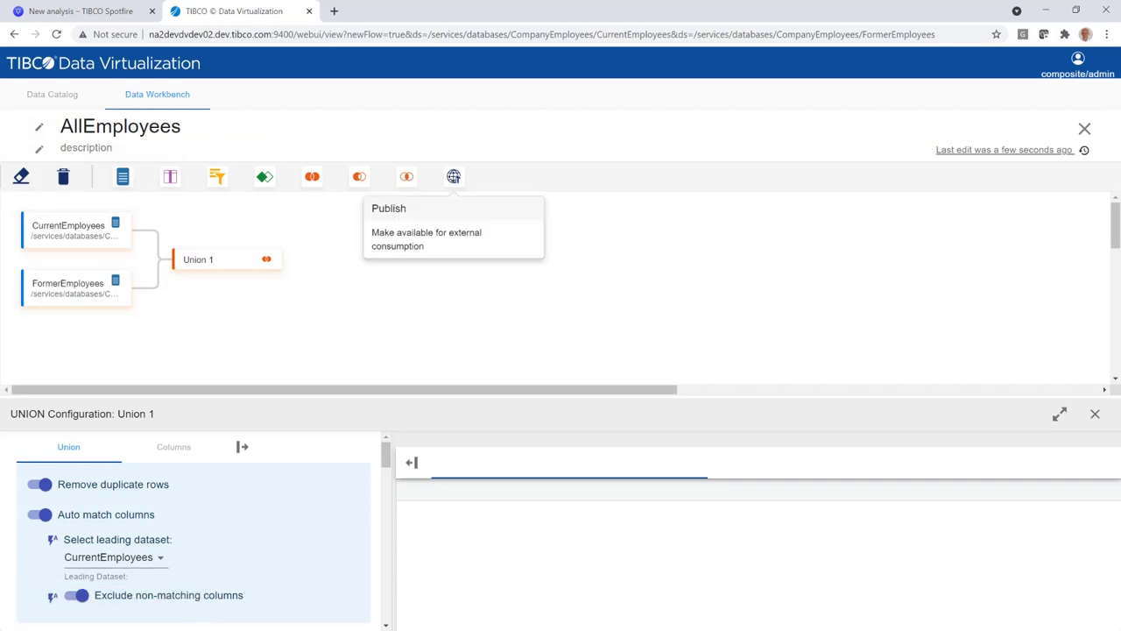
- Publish the AllEmployees union and return to the Spotfire analysis
mouse_move(283, 256)
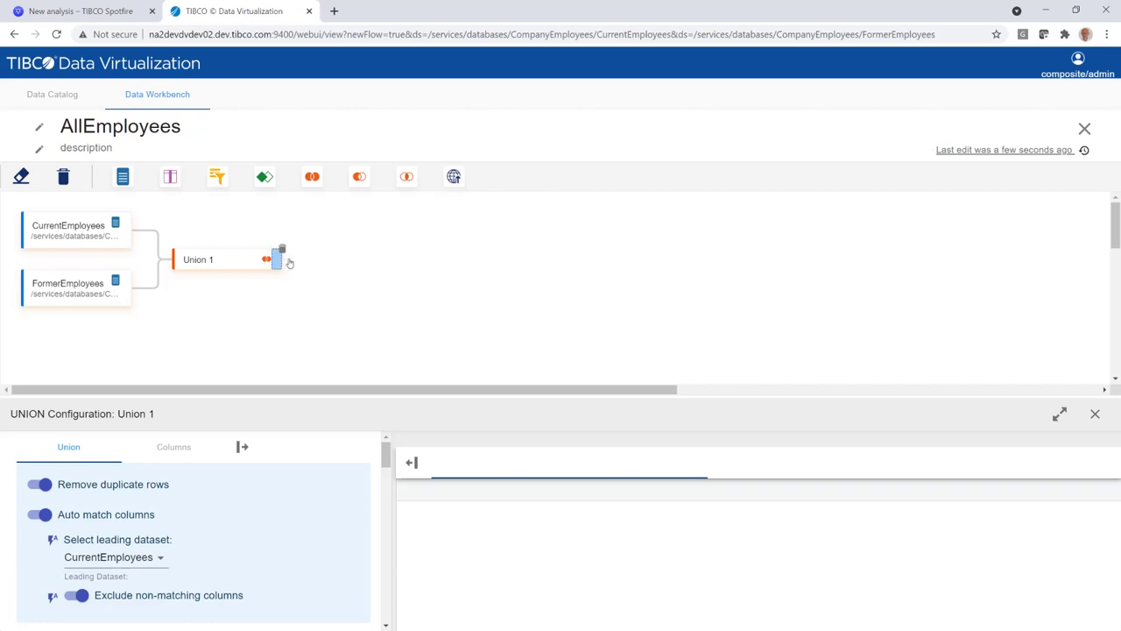
left_click(289, 263)
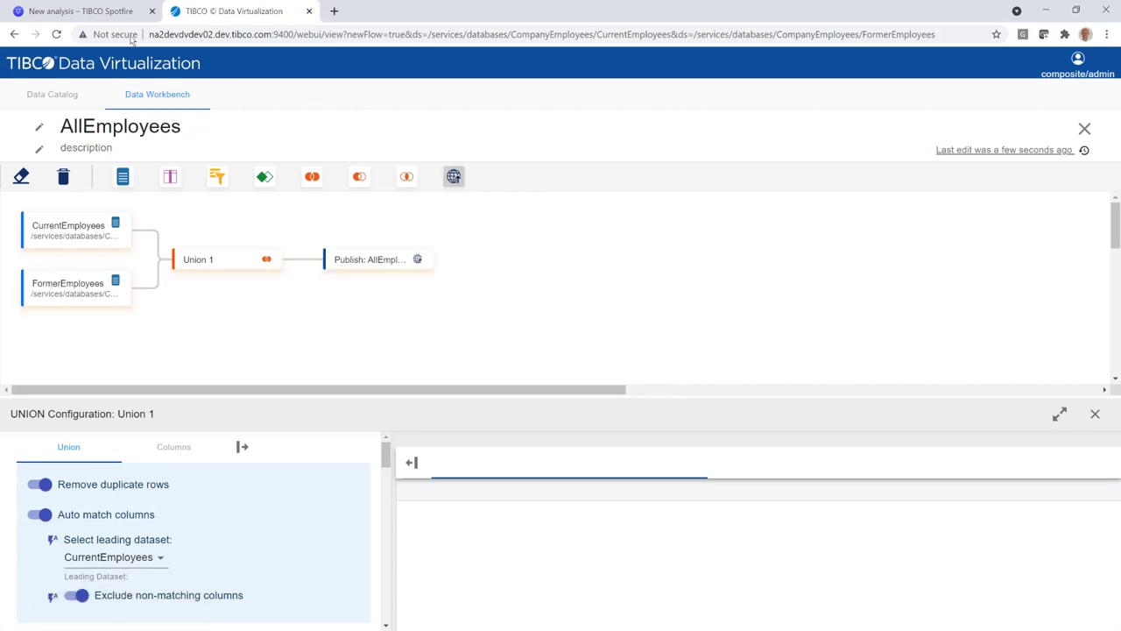
left_click(88, 10)
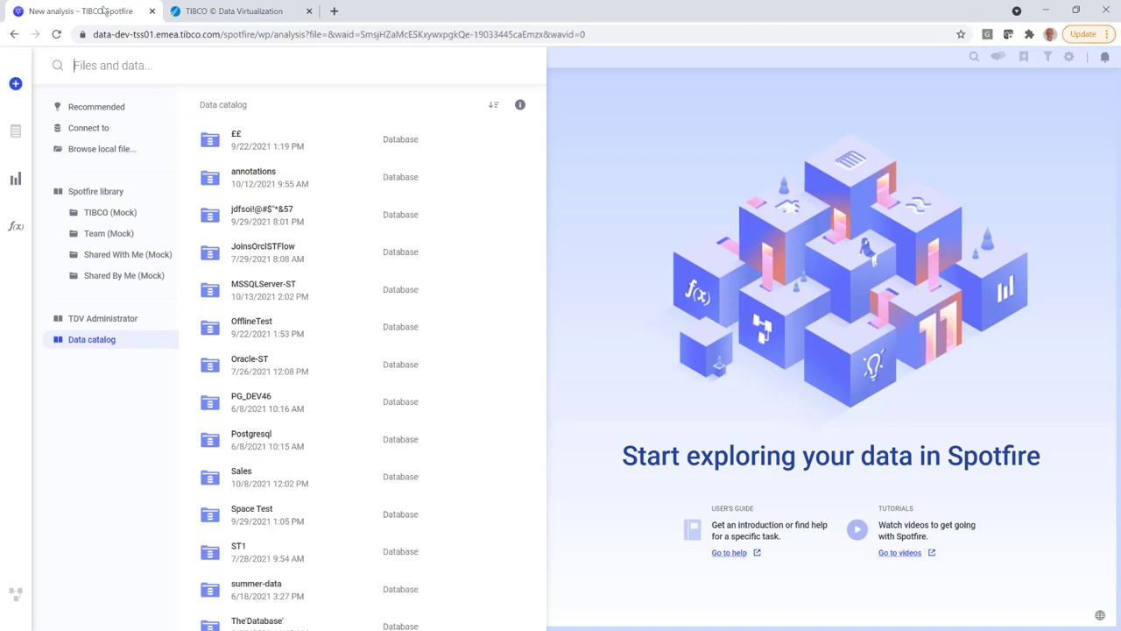
- Add the AllEmployees table to the analysis as Import rather than External
type("AllEmplo")
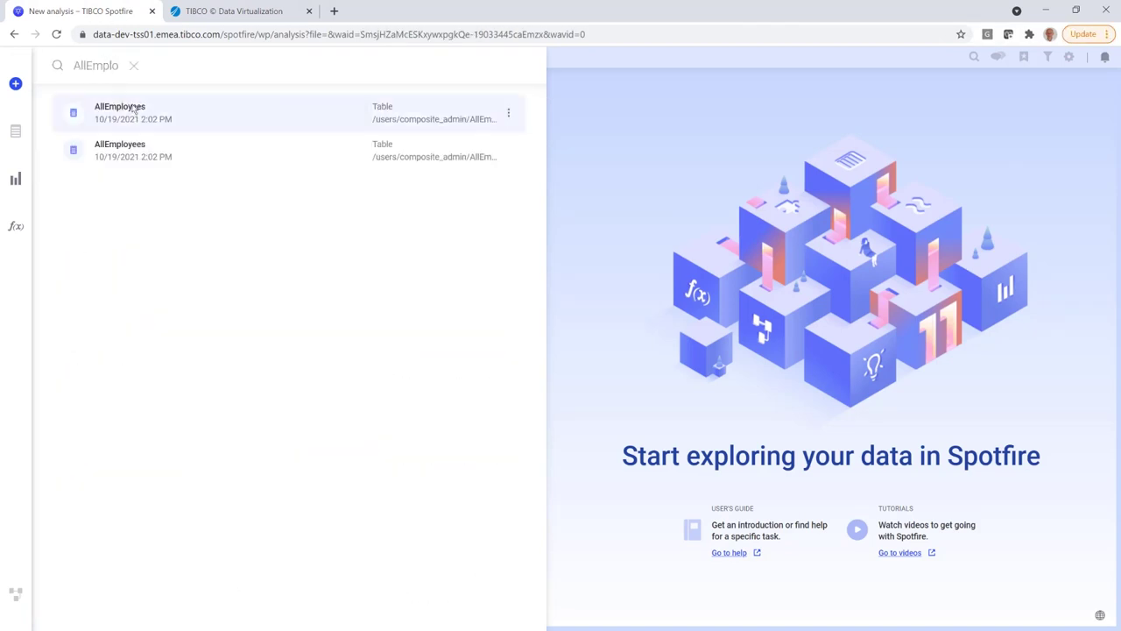
left_click(129, 109)
left_click(174, 189)
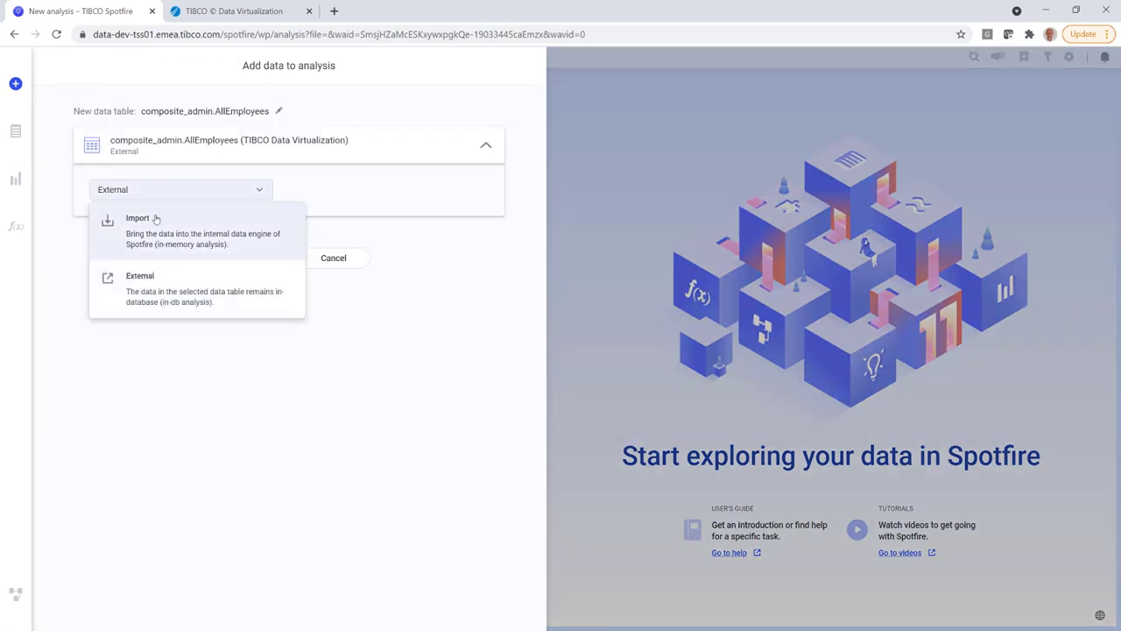
left_click(126, 220)
left_click(245, 258)
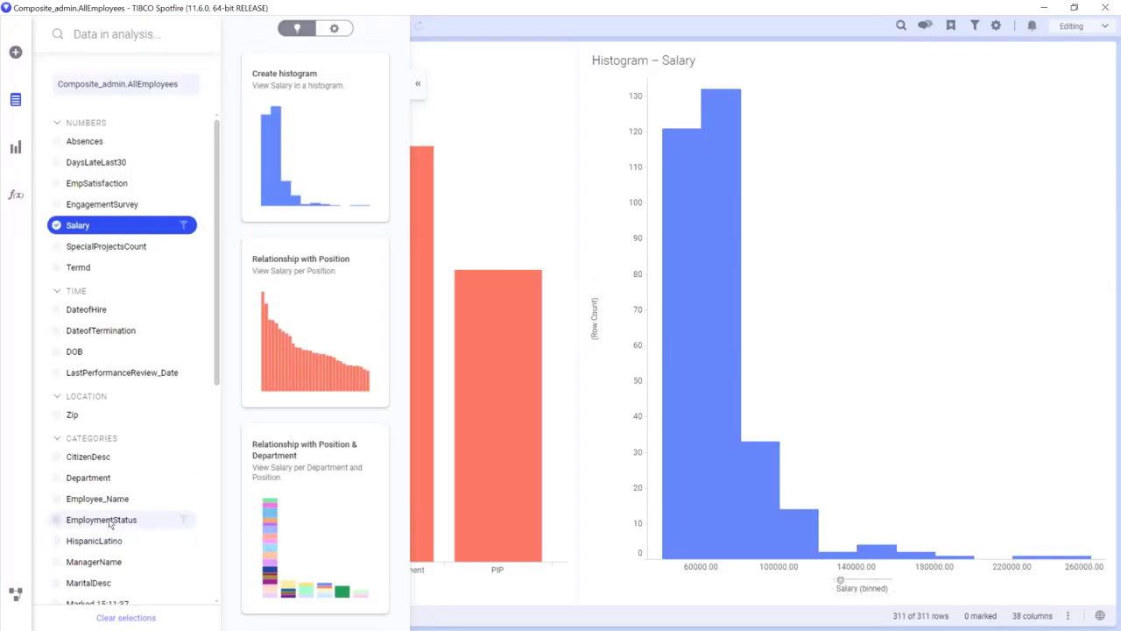
- Get chart suggestions for EmploymentStatus together with PerformanceScore
left_click(111, 521)
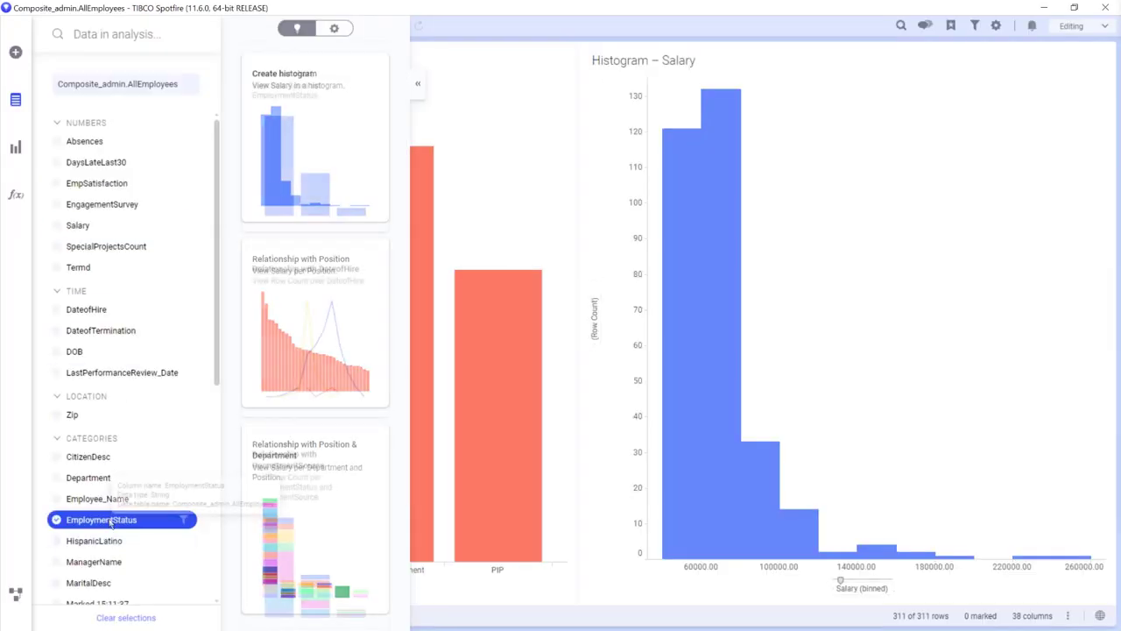
scroll(110, 522, "down", 3)
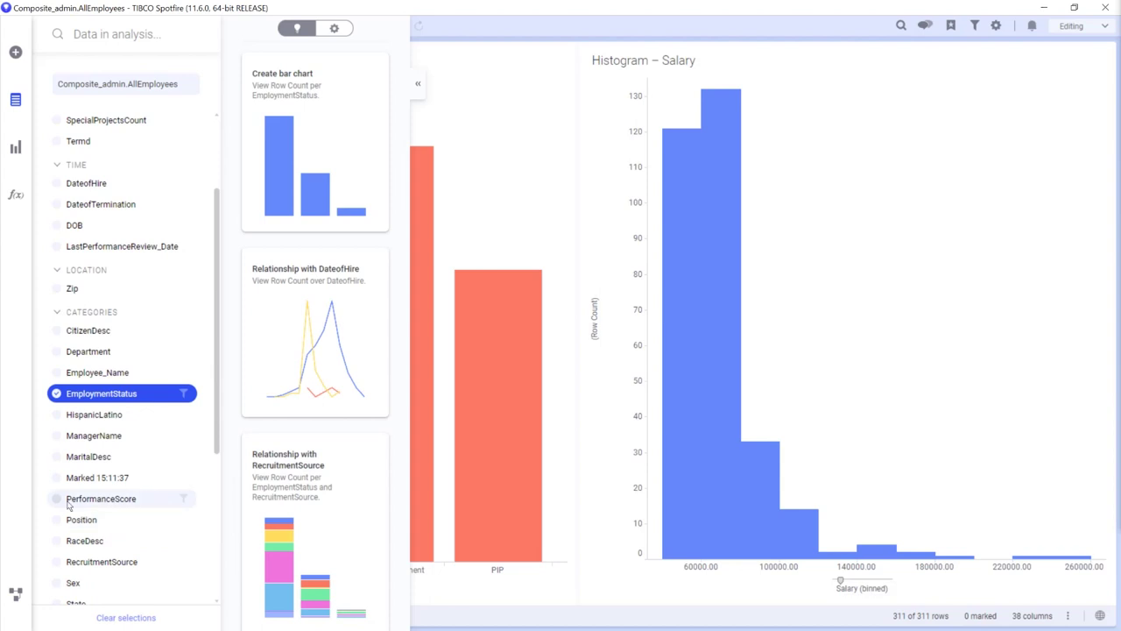
left_click(70, 501)
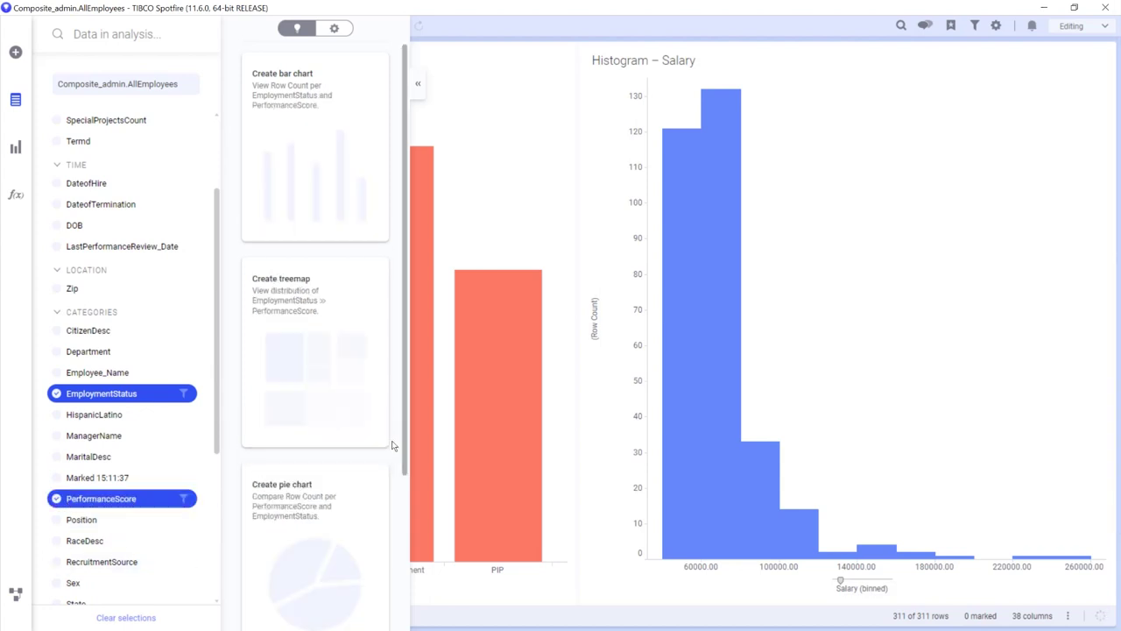
scroll(393, 445, "down", 5)
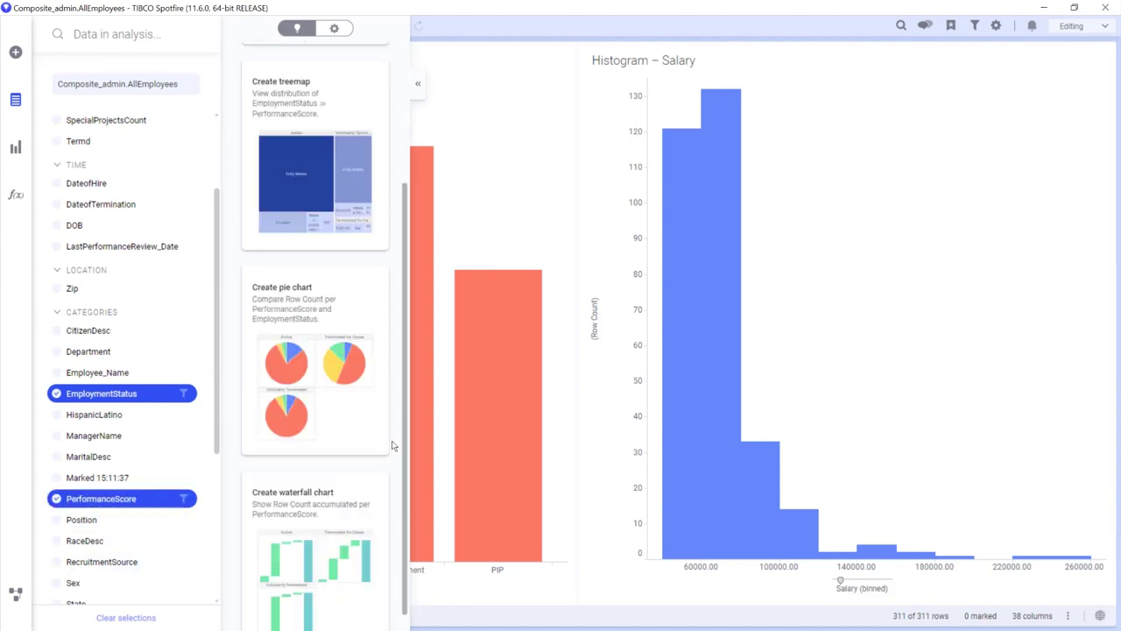
- Place the EmploymentStatus-by-PerformanceScore cross table, mark Voluntarily Terminated Exceeds/Fully Meets cells, show relationships
left_click_drag(362, 443, 363, 203)
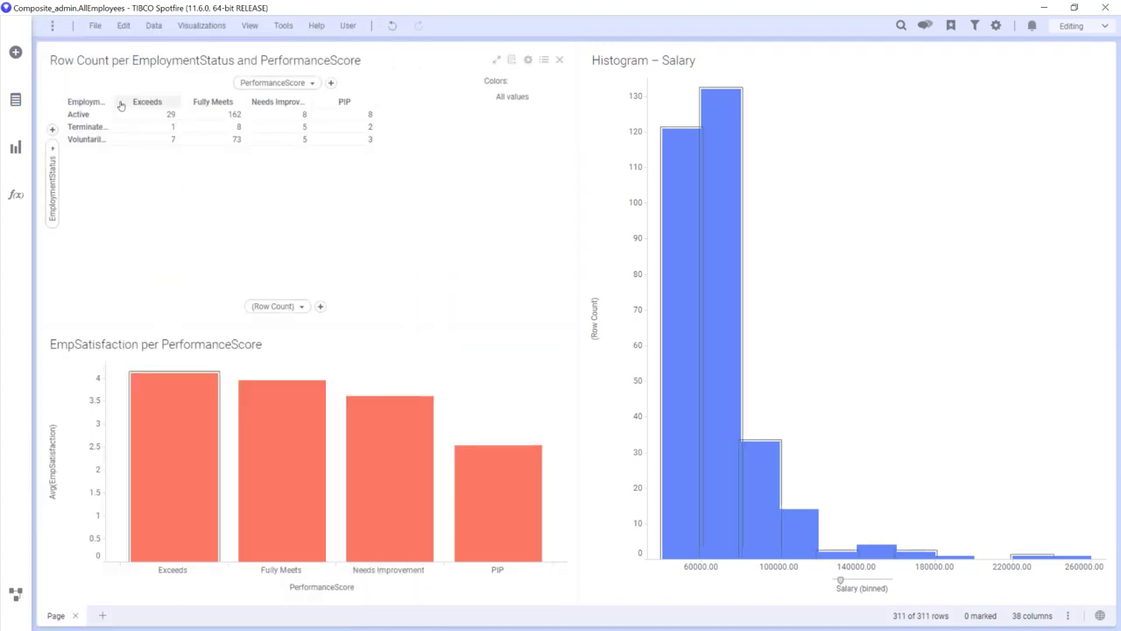
left_click_drag(115, 99, 143, 99)
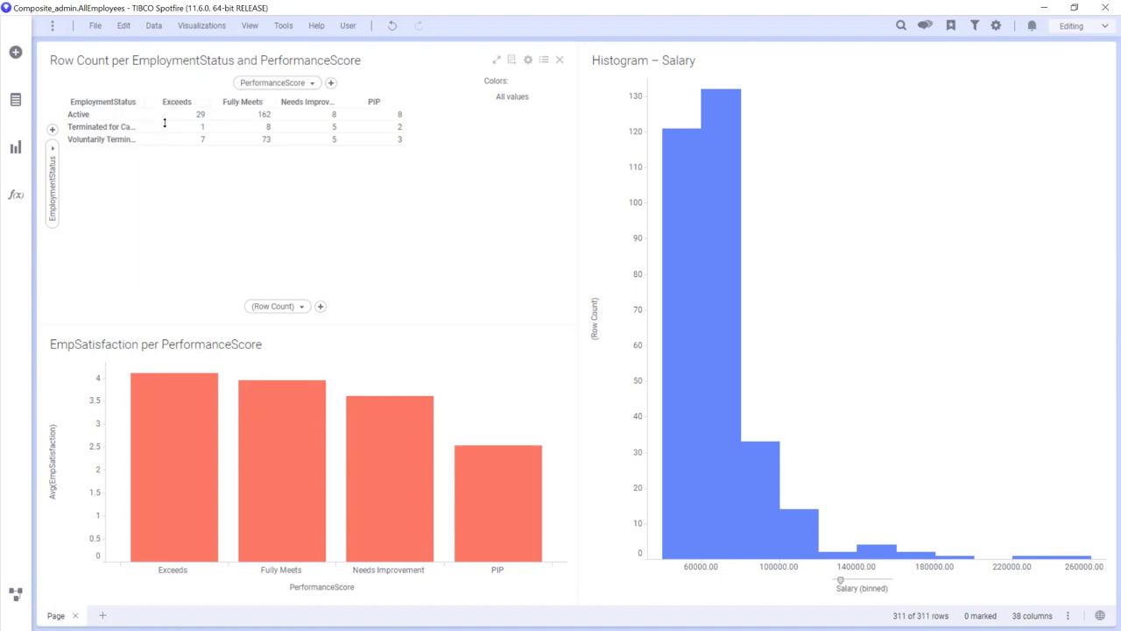
left_click_drag(175, 146, 266, 143)
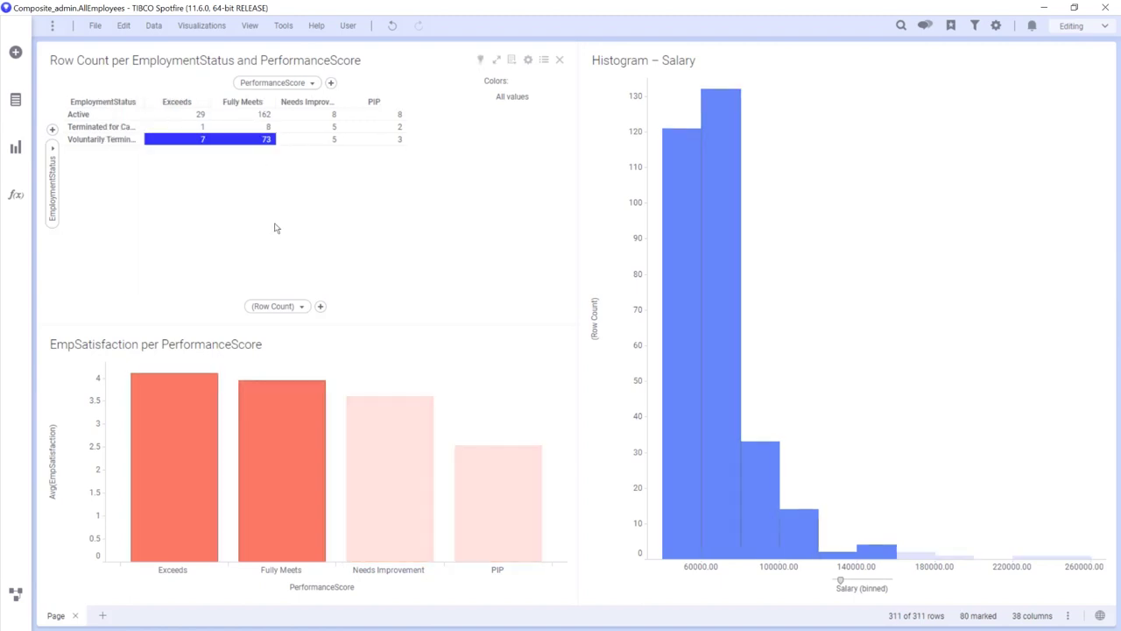
left_click(479, 60)
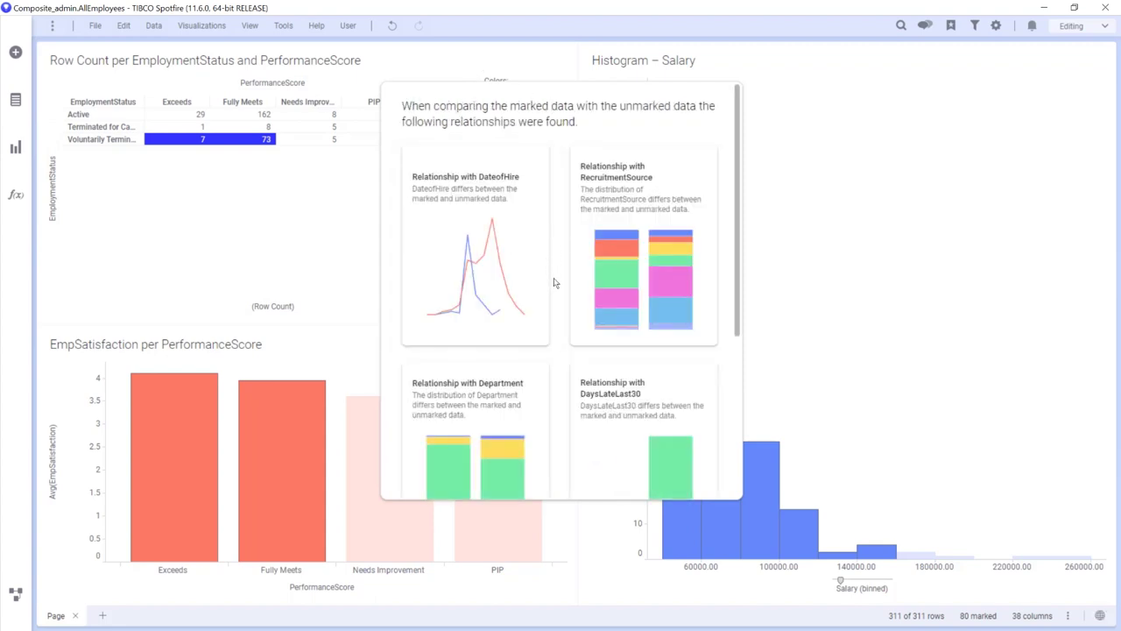
- Add the DaysLateLast30, EmpSatisfaction and EngagementSurvey relationship cards to the page as charts
scroll(554, 282, "down", 3)
left_click_drag(638, 305, 832, 235)
scroll(551, 316, "down", 1)
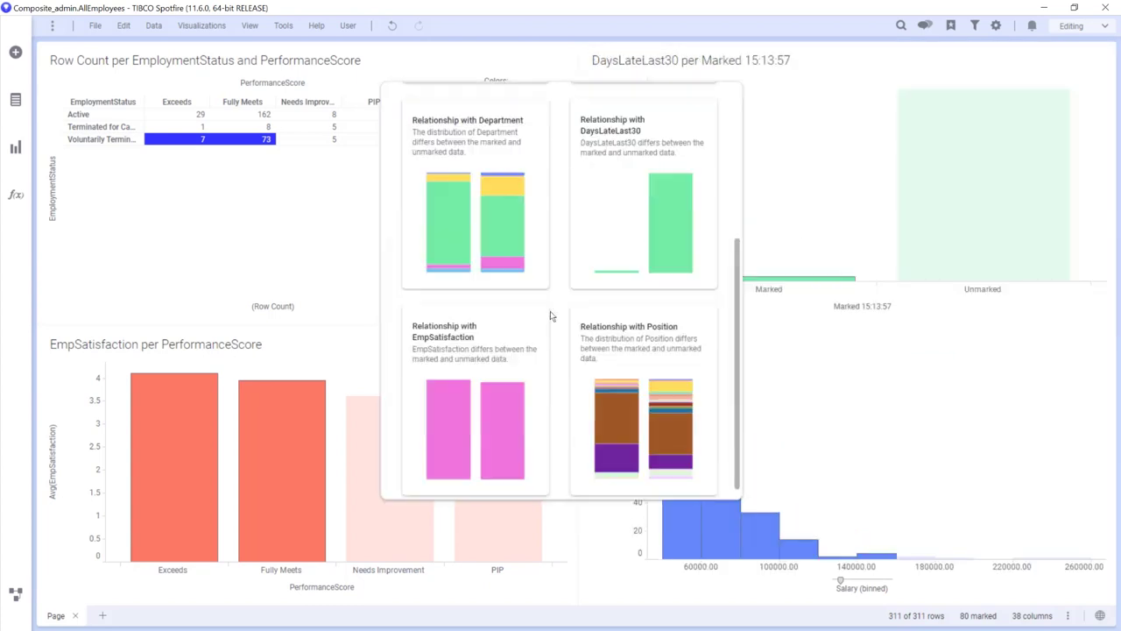
left_click_drag(440, 357, 618, 238)
scroll(569, 374, "down", 2)
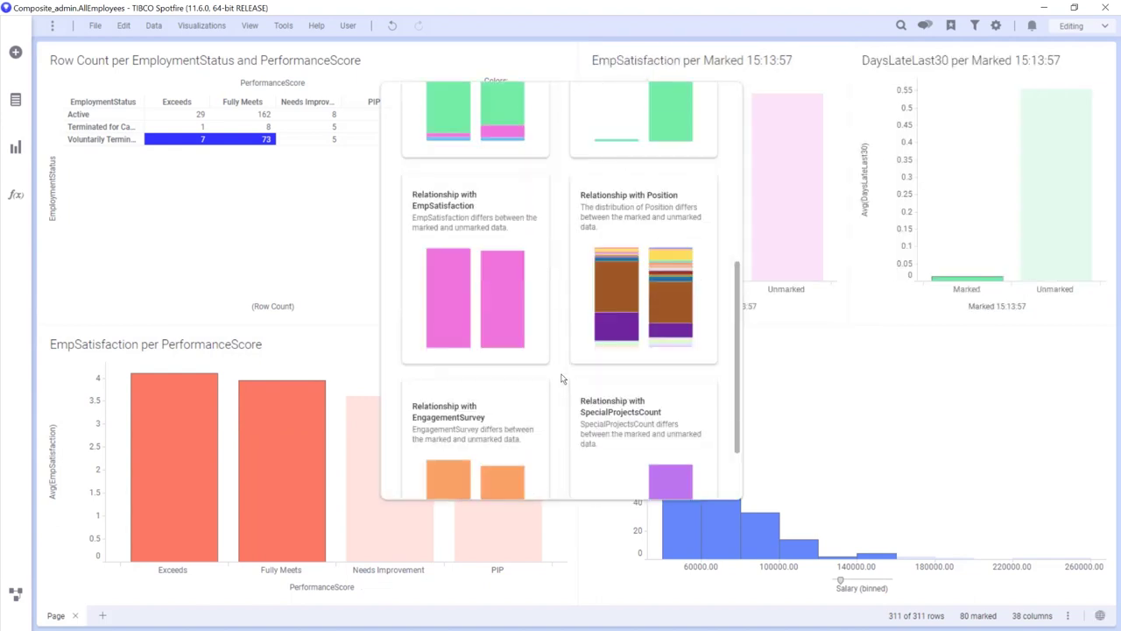
left_click_drag(496, 376, 681, 415)
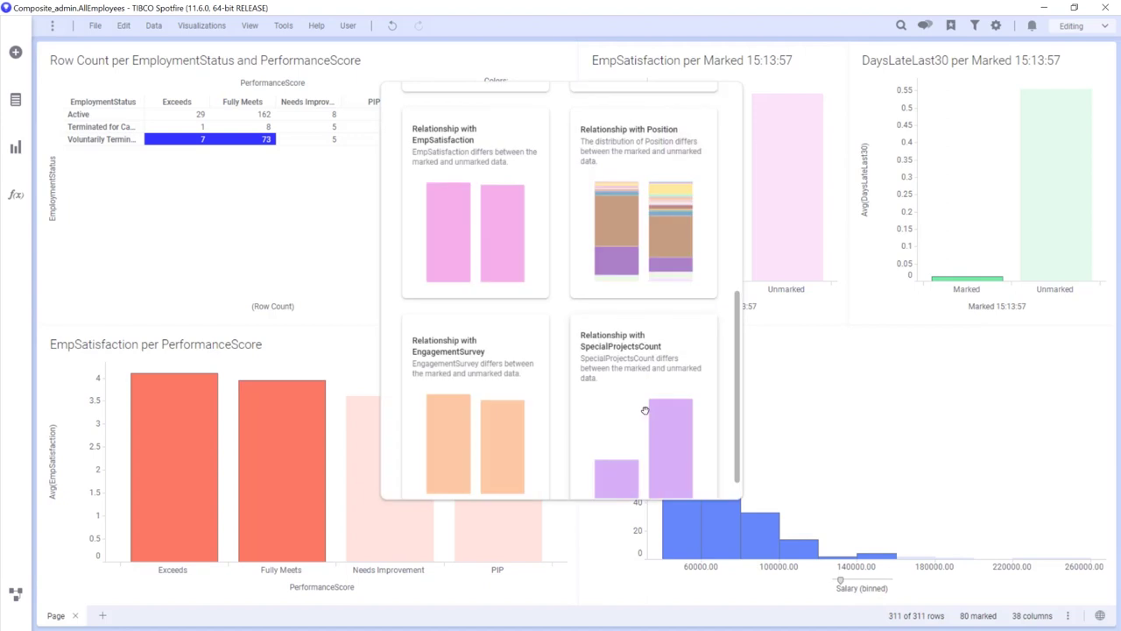